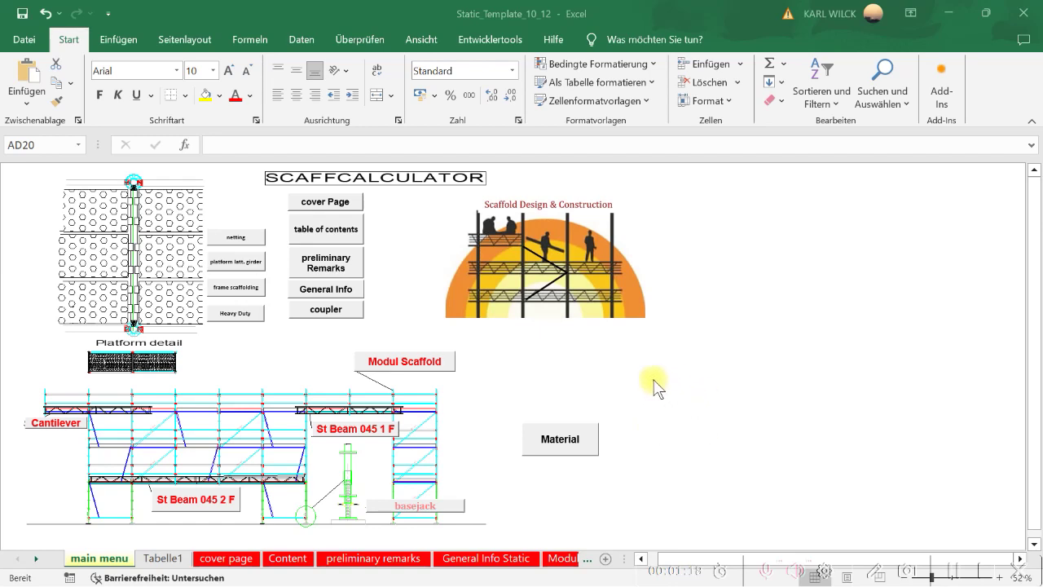
Step: Open the Modul Scaffold calculation and set the extra load value for the vertical post to 10000 N
{"action": "left_click", "coordinate": [438, 361]}
{"action": "left_click", "coordinate": [438, 361]}
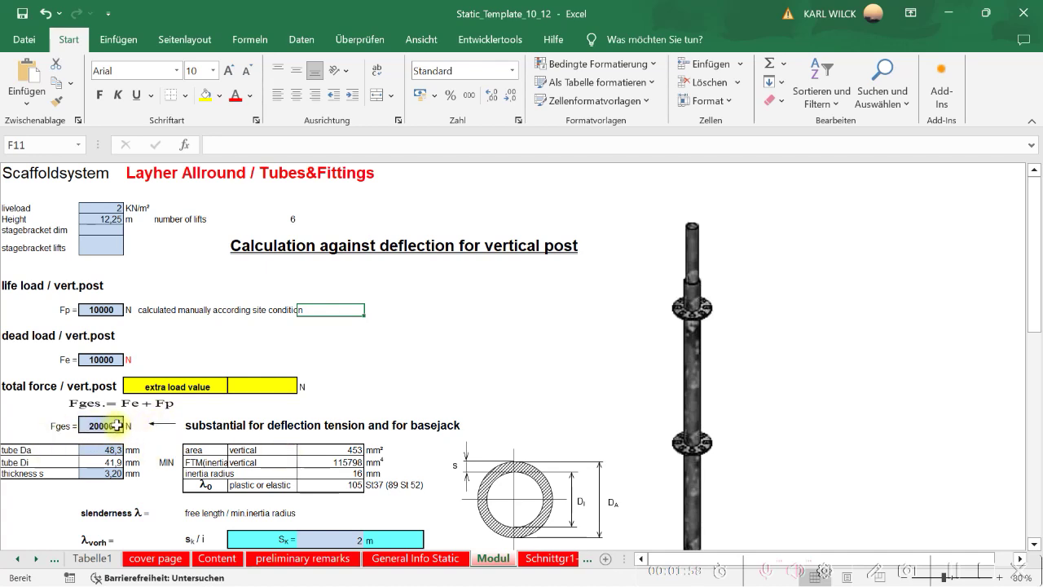
{"action": "left_click", "coordinate": [253, 385]}
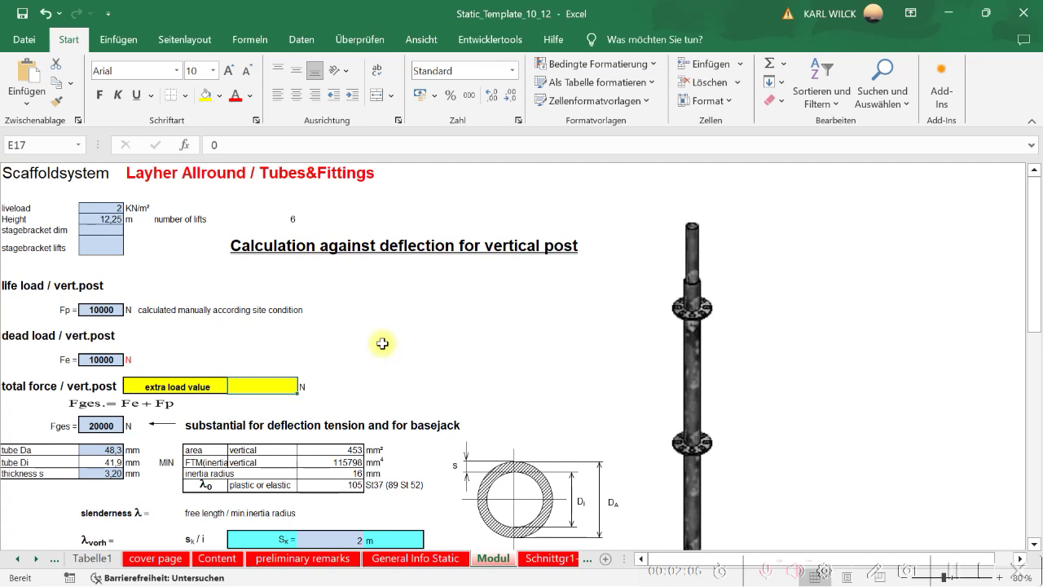
{"action": "type", "text": "1"}
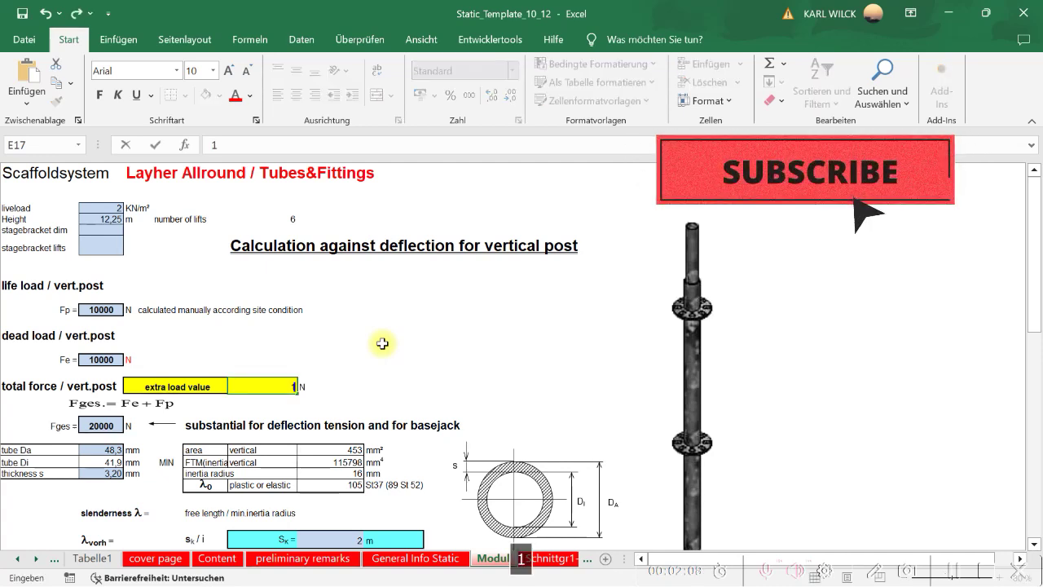
{"action": "type", "text": "0000"}
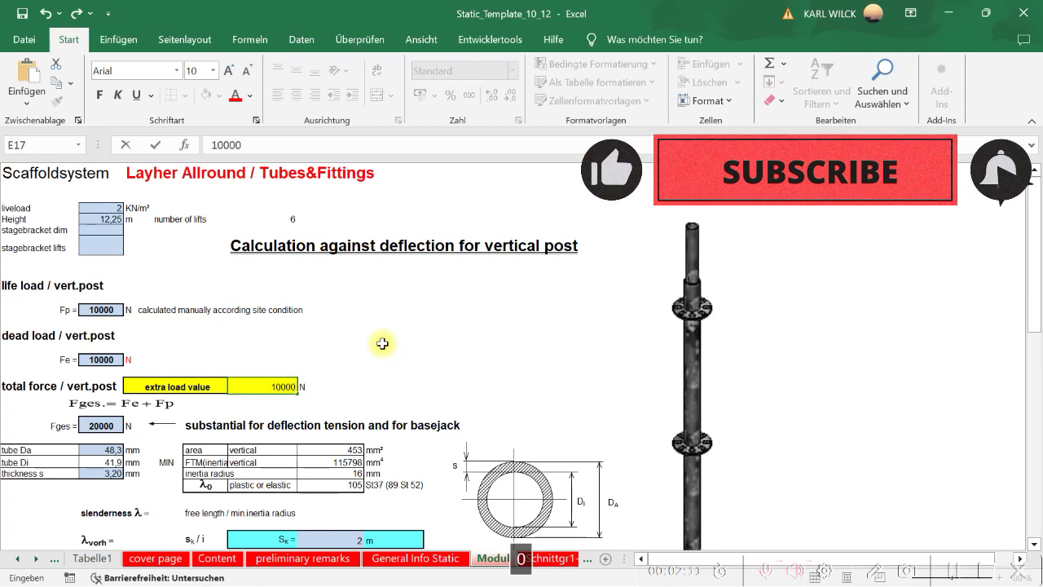
{"action": "key", "text": "Return"}
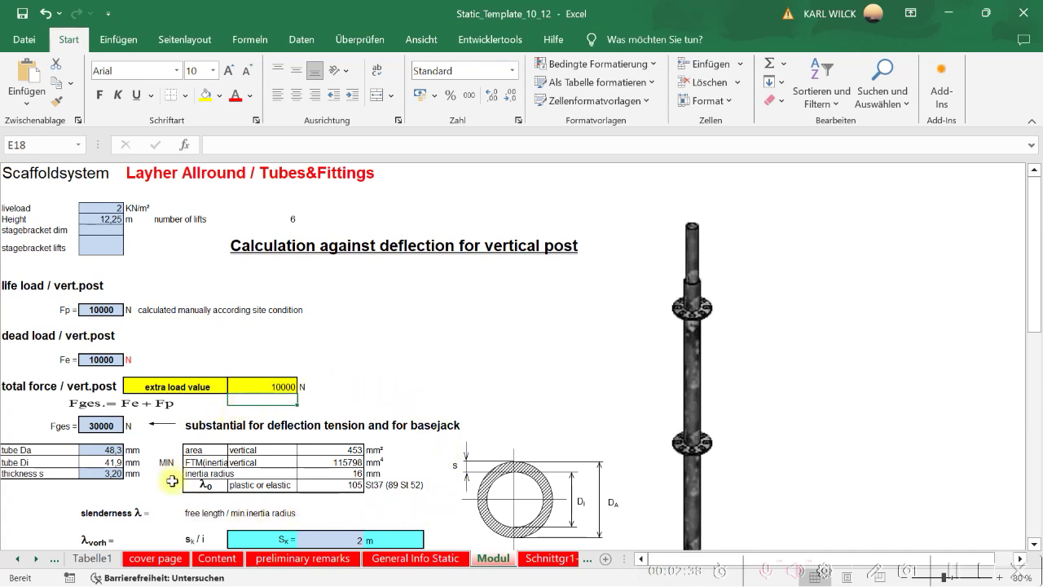
Step: Set the extra load value to 5000 N and compare the existing stress with the permissible stress
{"action": "left_click_drag", "start_coordinate": [1034, 230], "coordinate": [1035, 317]}
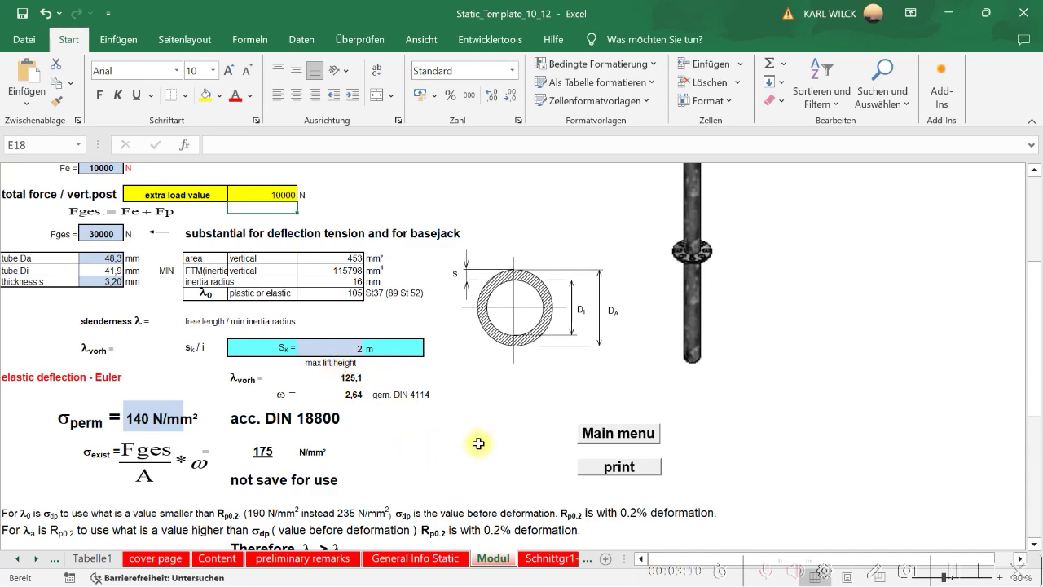
{"action": "left_click_drag", "start_coordinate": [1036, 314], "coordinate": [1033, 181]}
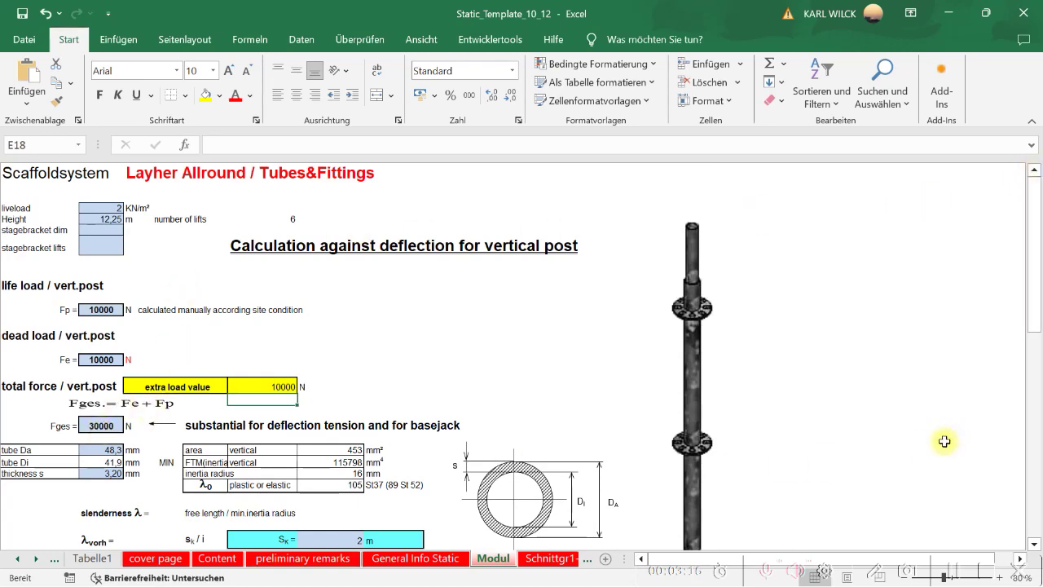
{"action": "left_click_drag", "start_coordinate": [1032, 204], "coordinate": [1039, 423]}
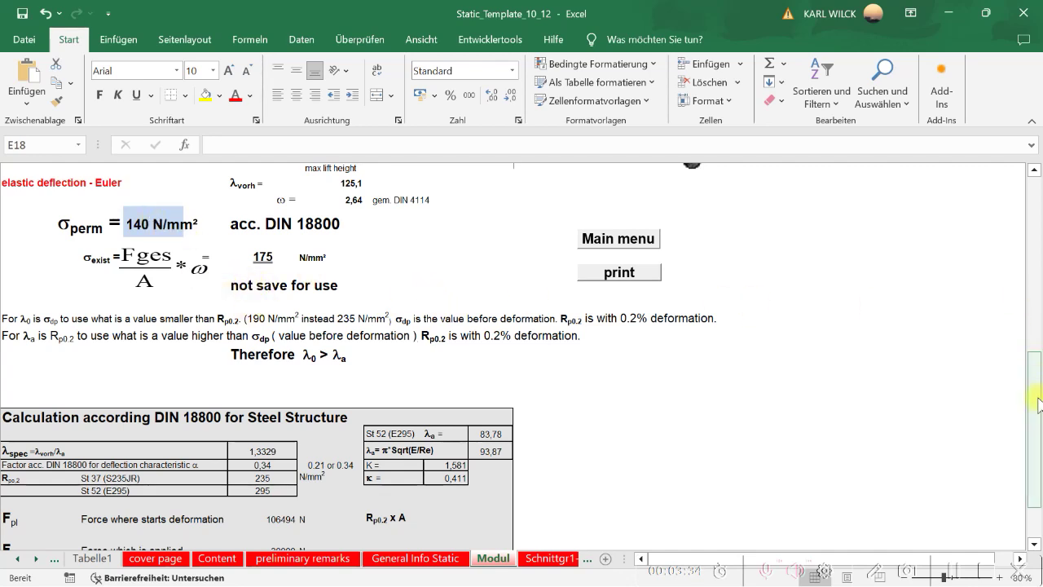
{"action": "left_click_drag", "start_coordinate": [1038, 440], "coordinate": [1038, 332]}
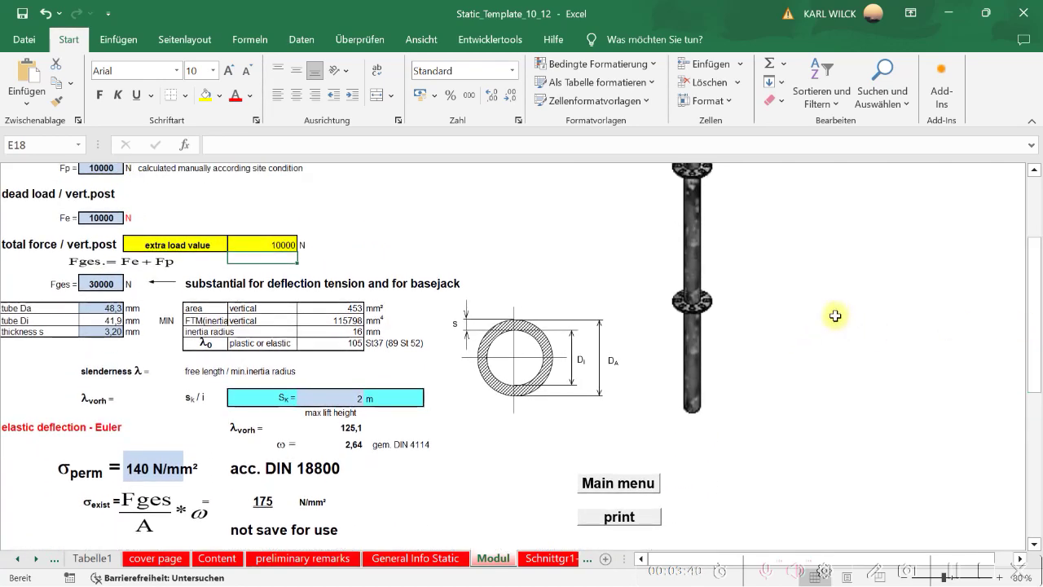
{"action": "left_click_drag", "start_coordinate": [1033, 347], "coordinate": [1040, 243]}
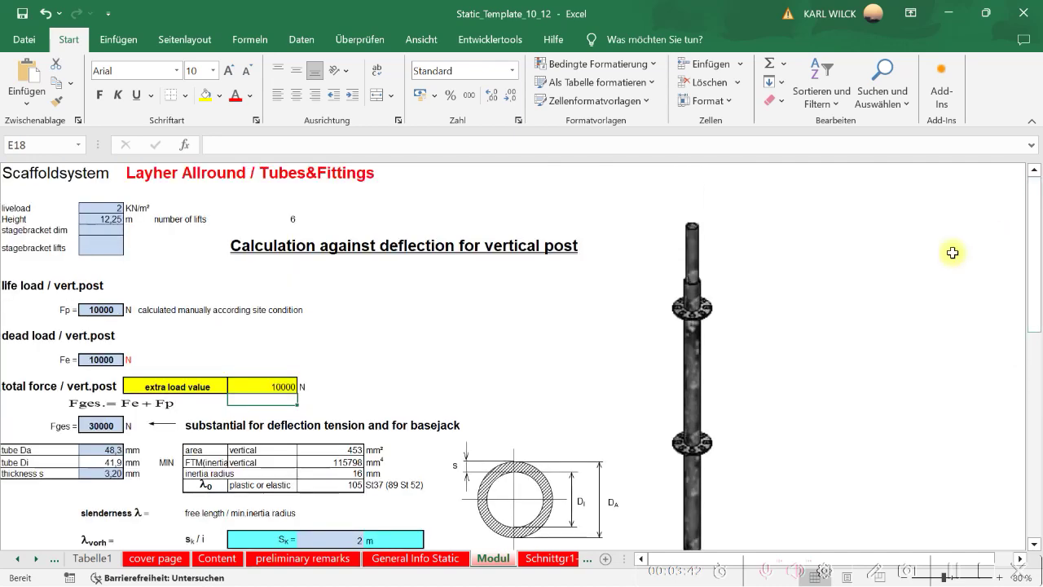
{"action": "left_click", "coordinate": [280, 386]}
{"action": "type", "text": "5"}
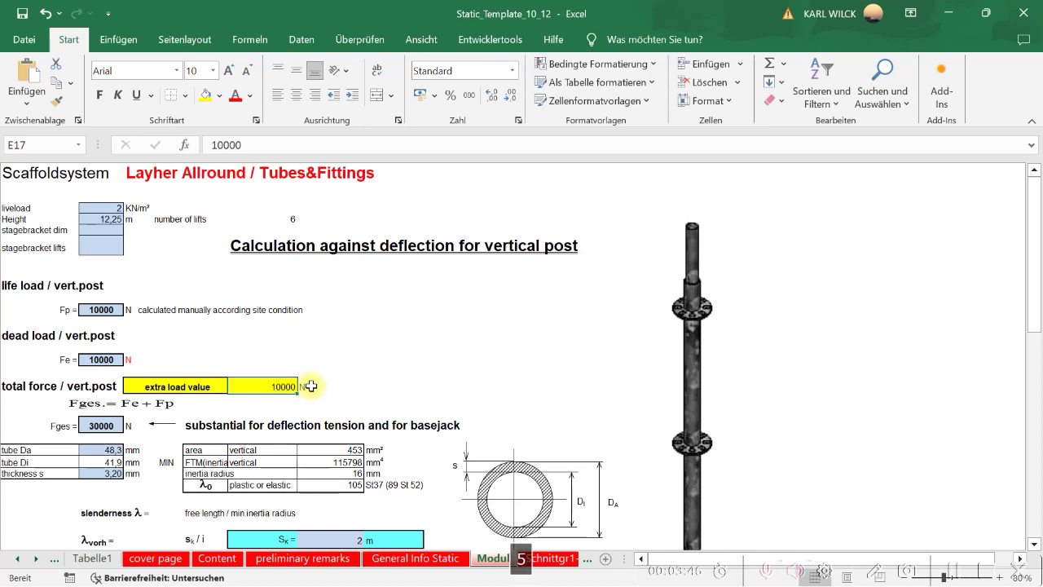
{"action": "type", "text": "000"}
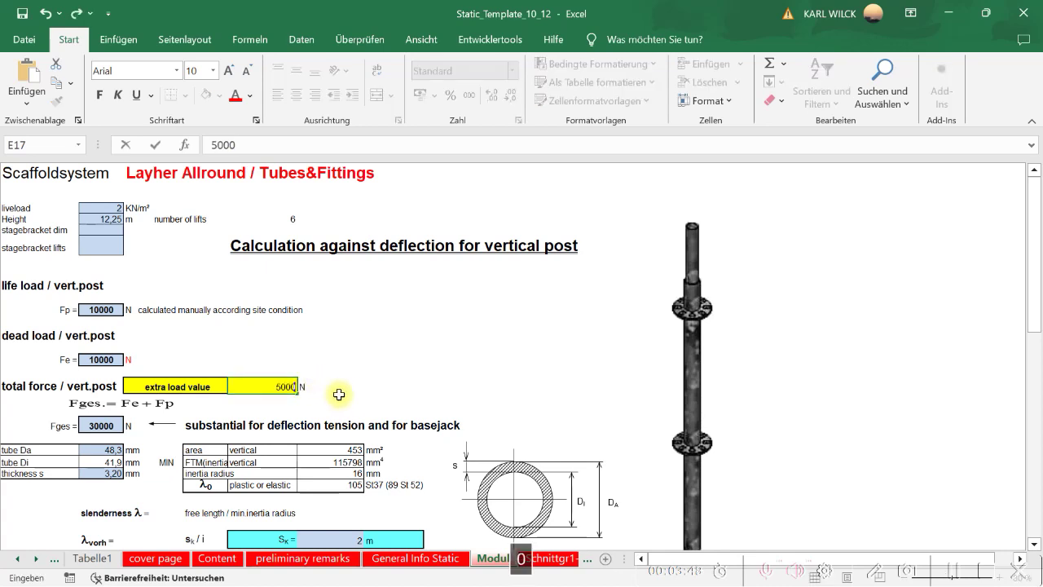
{"action": "left_click", "coordinate": [440, 372]}
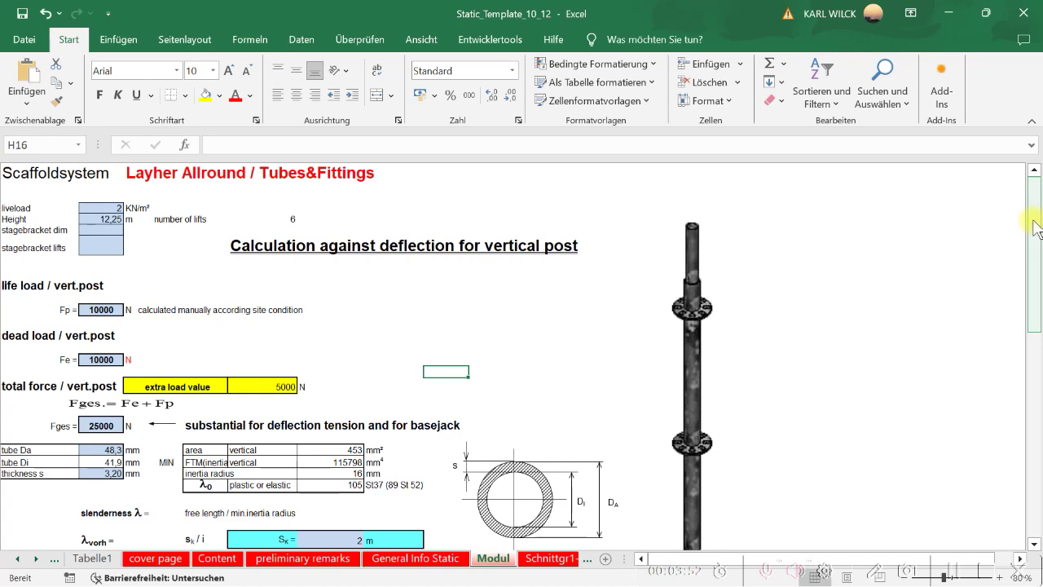
{"action": "left_click_drag", "start_coordinate": [1035, 228], "coordinate": [1025, 377]}
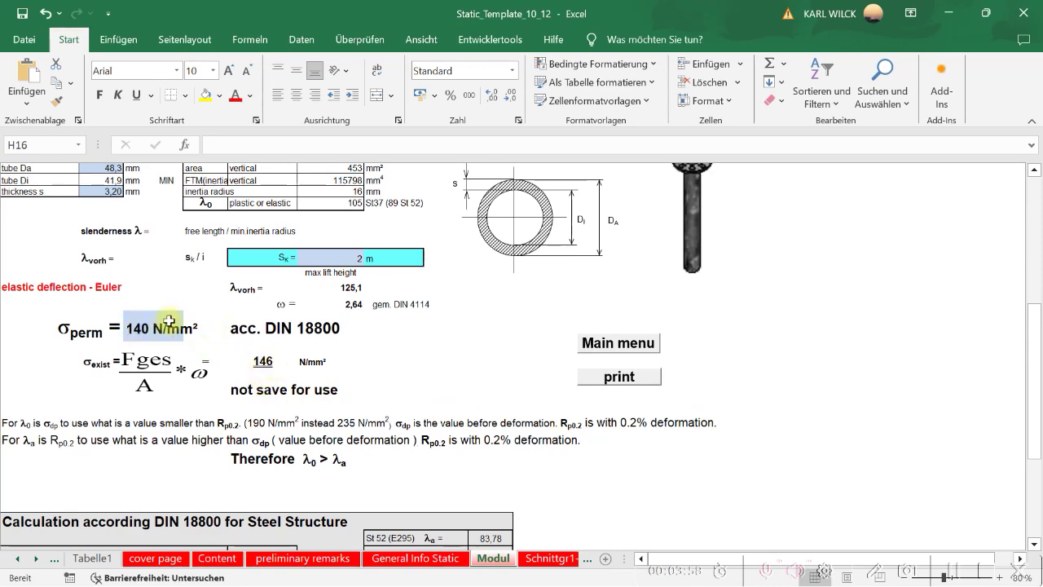
Step: Set the extra load value back to 10000 N
{"action": "left_click_drag", "start_coordinate": [1036, 437], "coordinate": [1035, 269]}
{"action": "left_click", "coordinate": [278, 386]}
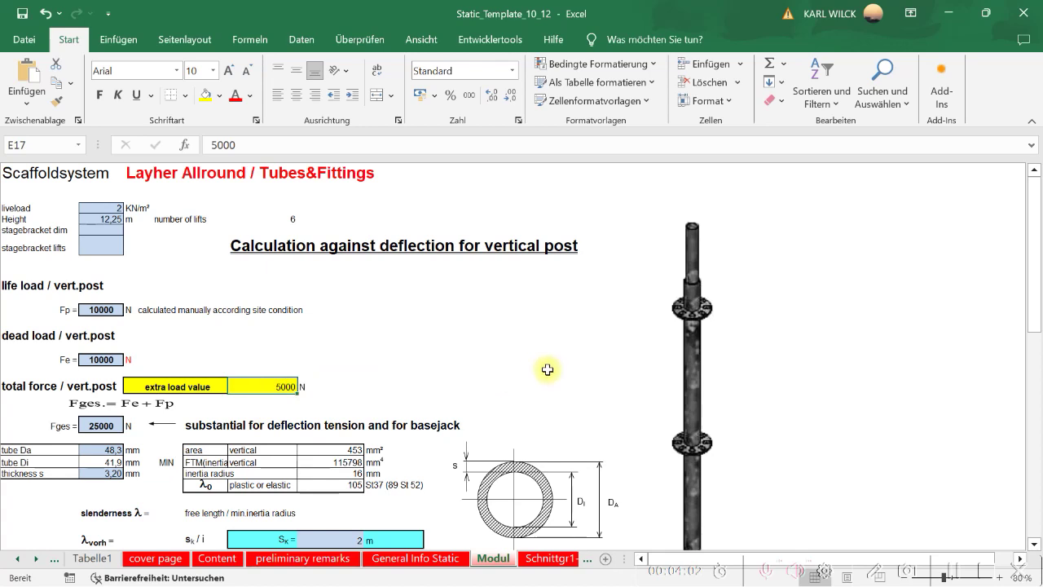
{"action": "type", "text": "100"}
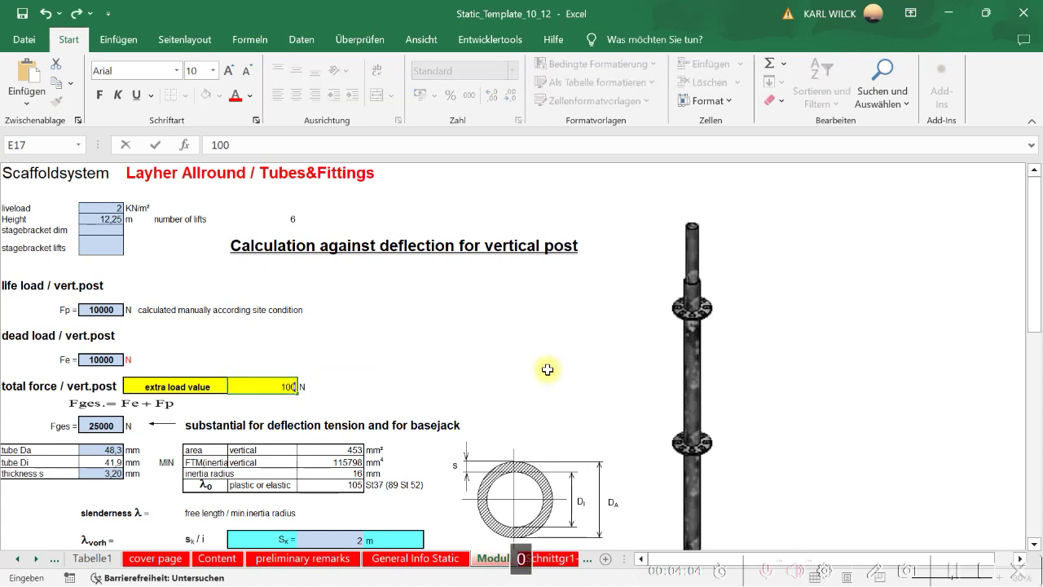
{"action": "type", "text": "00"}
{"action": "left_click", "coordinate": [792, 349]}
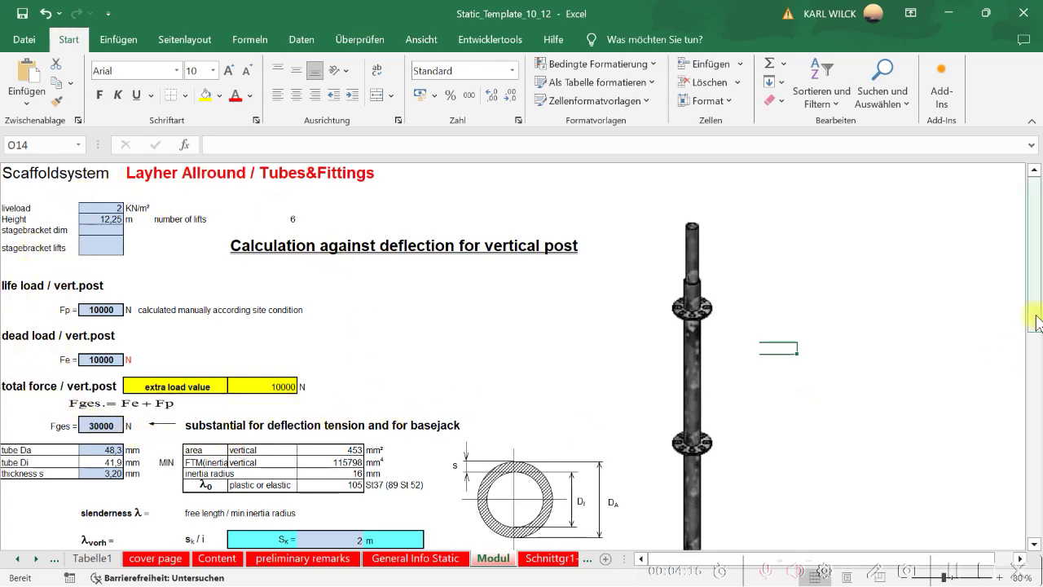
Step: Set the maximum lift height Sk to 1,5 m
{"action": "left_click_drag", "start_coordinate": [1036, 243], "coordinate": [1037, 308]}
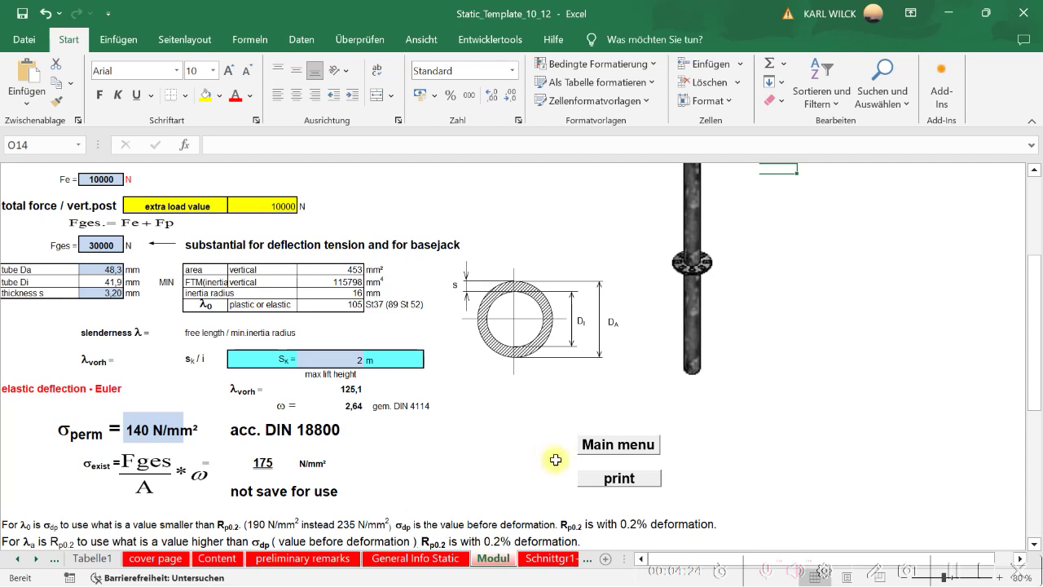
{"action": "left_click", "coordinate": [330, 361]}
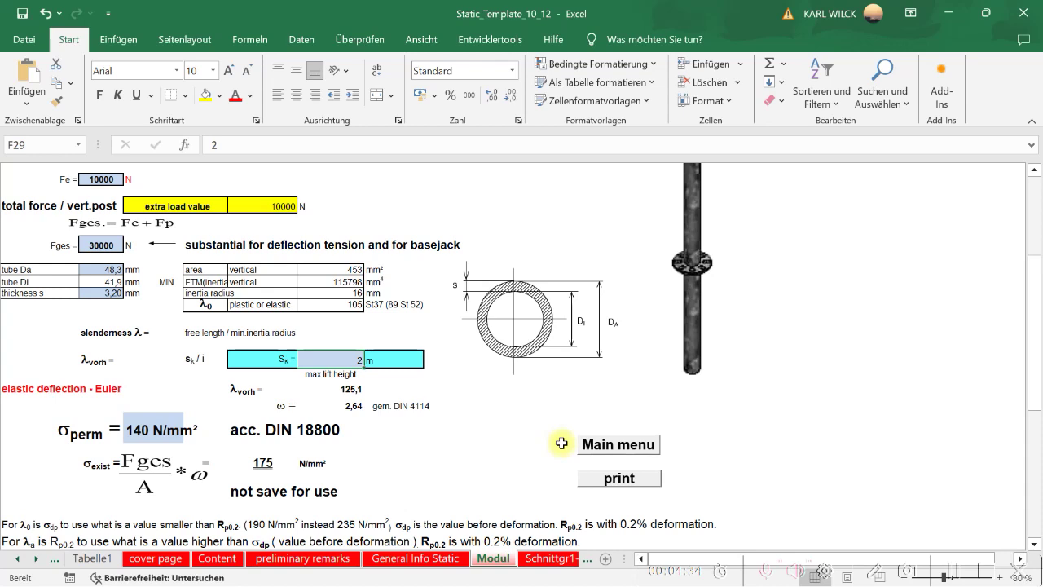
{"action": "type", "text": "1,"}
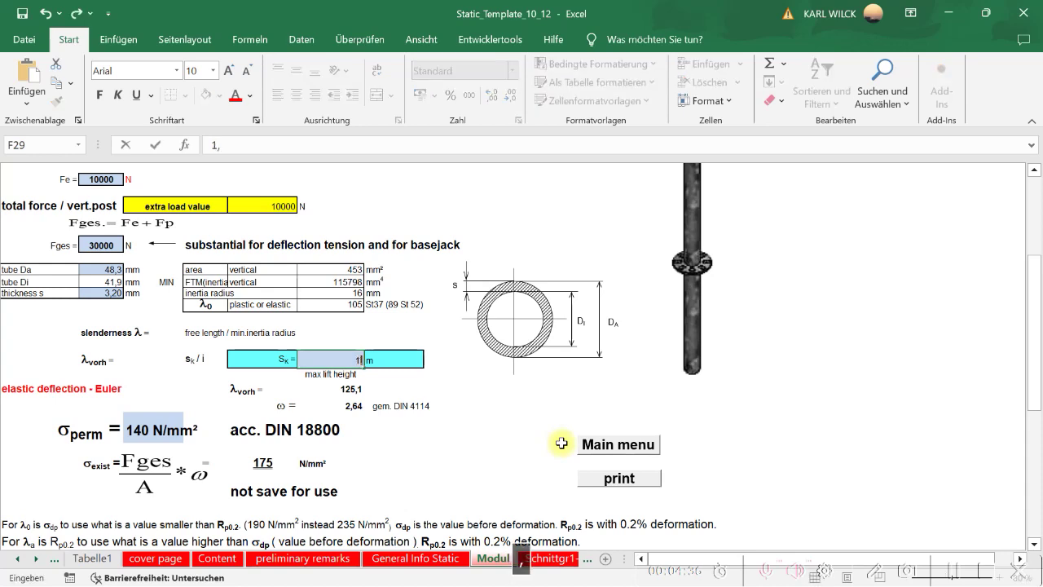
{"action": "type", "text": "5"}
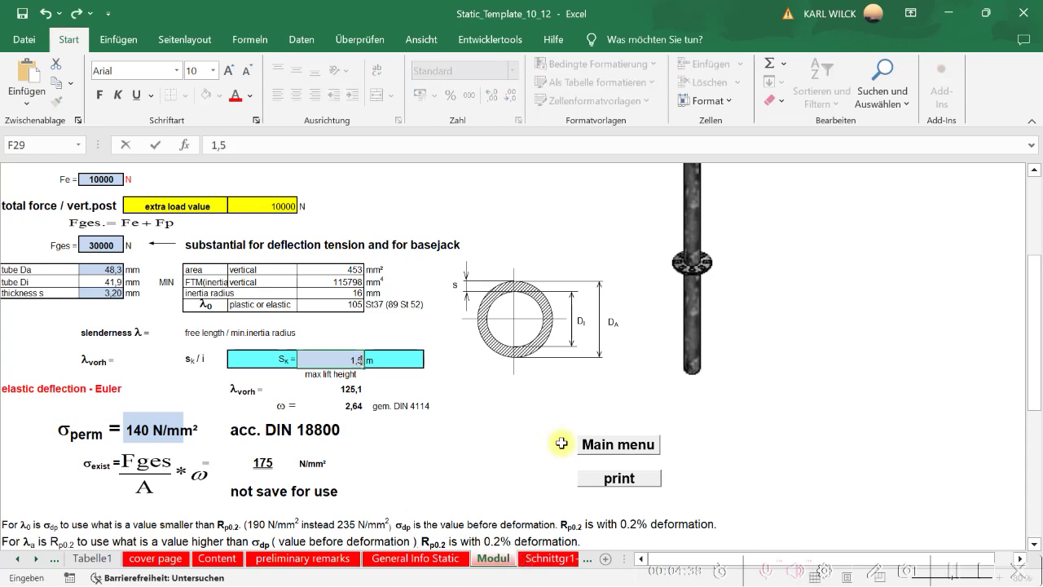
{"action": "key", "text": "Return"}
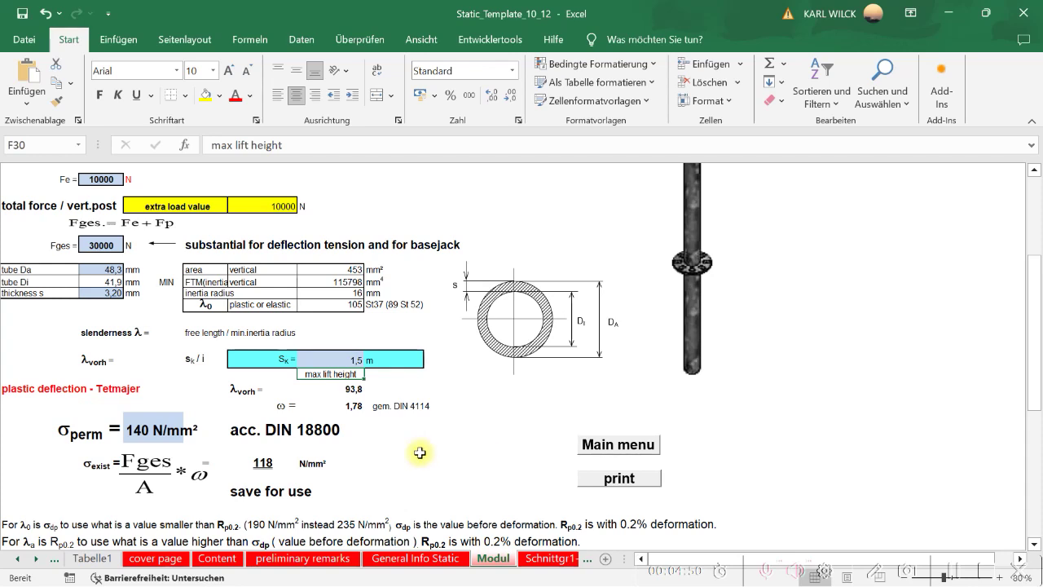
Step: Set the maximum lift height Sk back to 2 m
{"action": "left_click", "coordinate": [331, 361]}
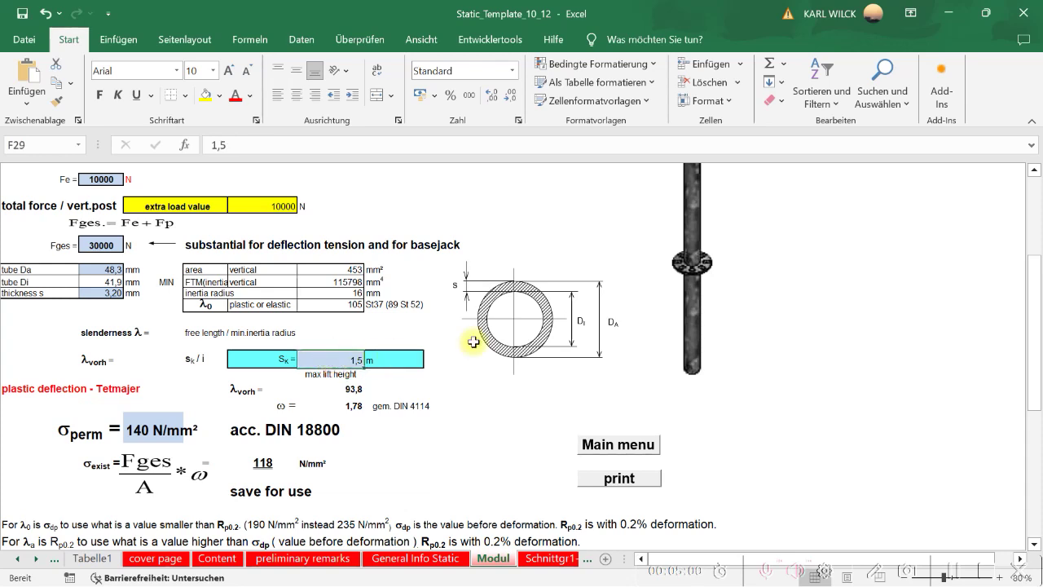
{"action": "type", "text": "2"}
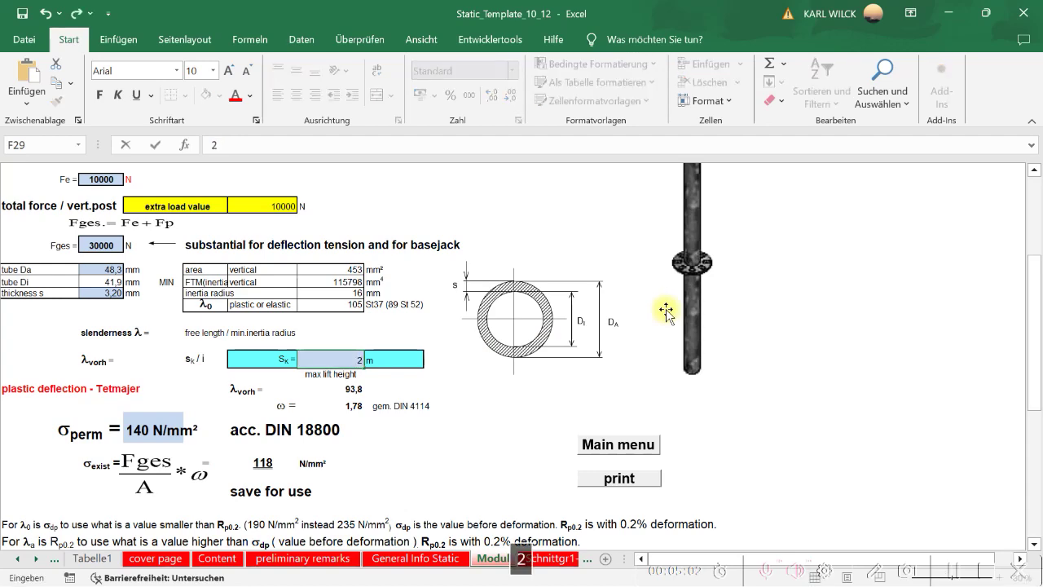
{"action": "left_click", "coordinate": [778, 331]}
Step: Double the vertical tube area by extending its formula to =3,14/4*(B22*B22-B23*B23)*2
{"action": "left_click_drag", "start_coordinate": [1033, 365], "coordinate": [1035, 338]}
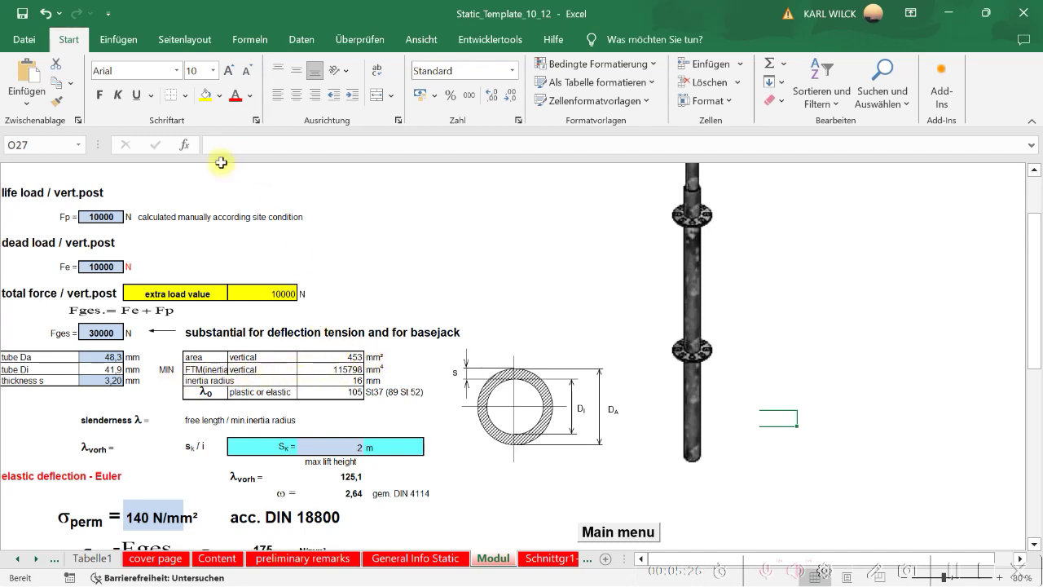
{"action": "left_click", "coordinate": [330, 358]}
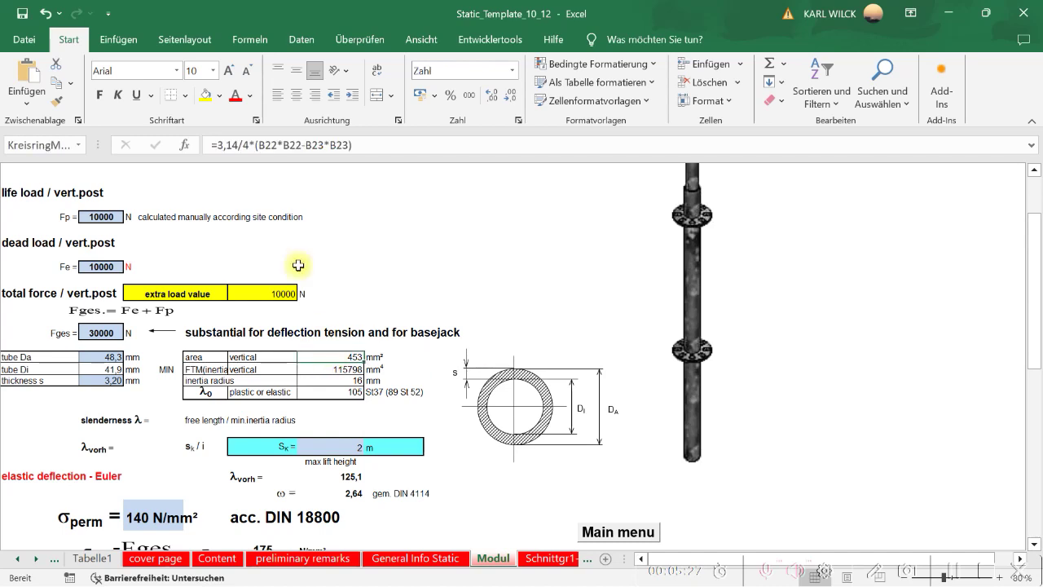
{"action": "left_click", "coordinate": [371, 145]}
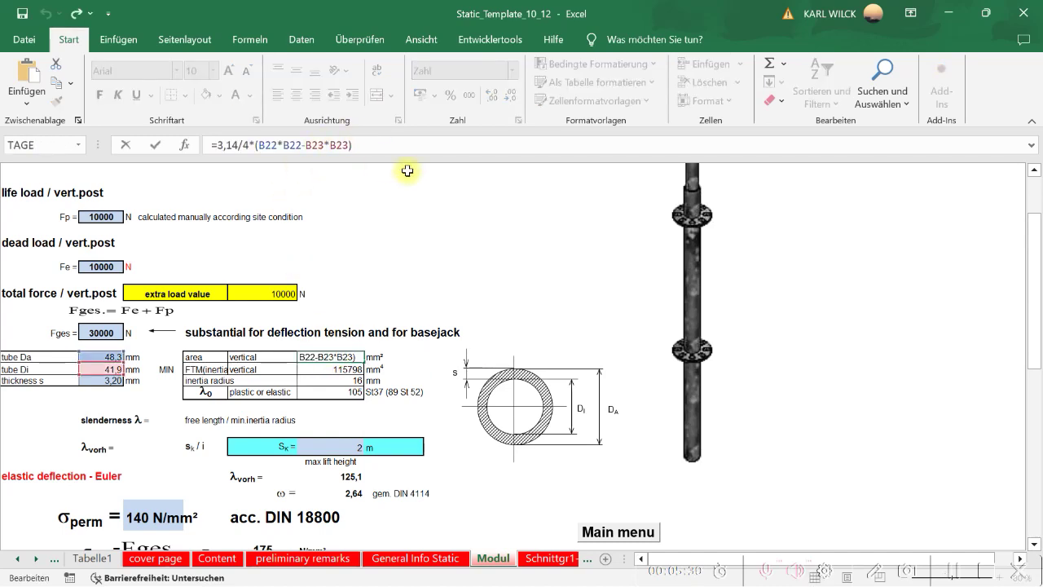
{"action": "type", "text": "*"}
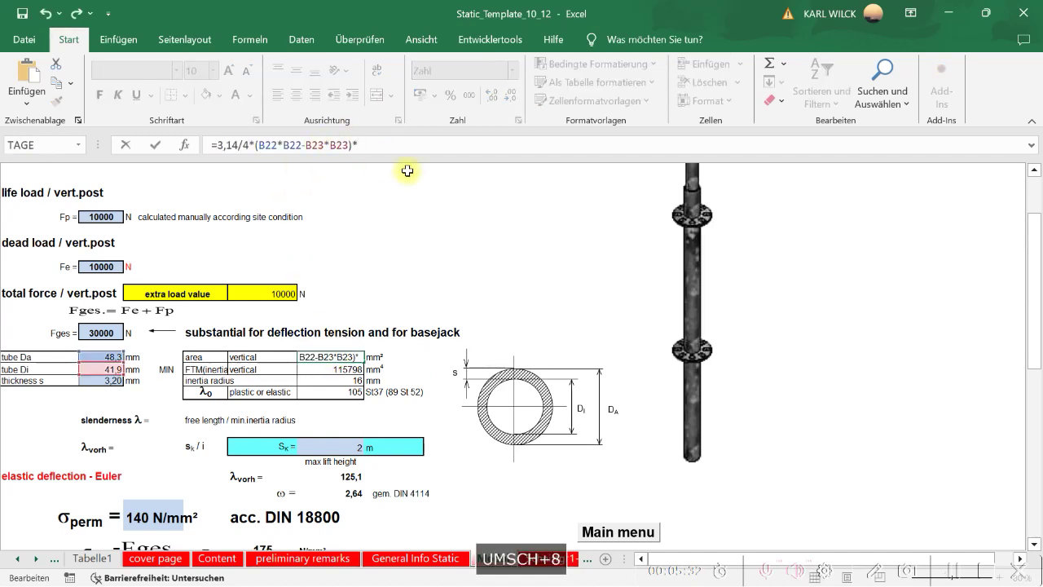
{"action": "type", "text": "2"}
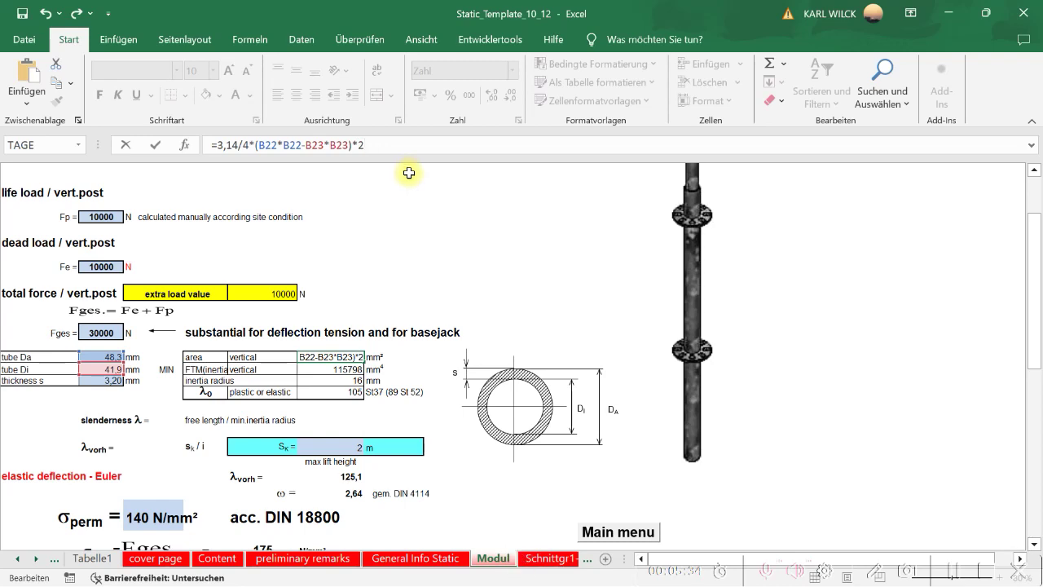
Step: Double the vertical moment of inertia by appending *2 to its formula, and check the existing stress and safety result
{"action": "left_click", "coordinate": [348, 372]}
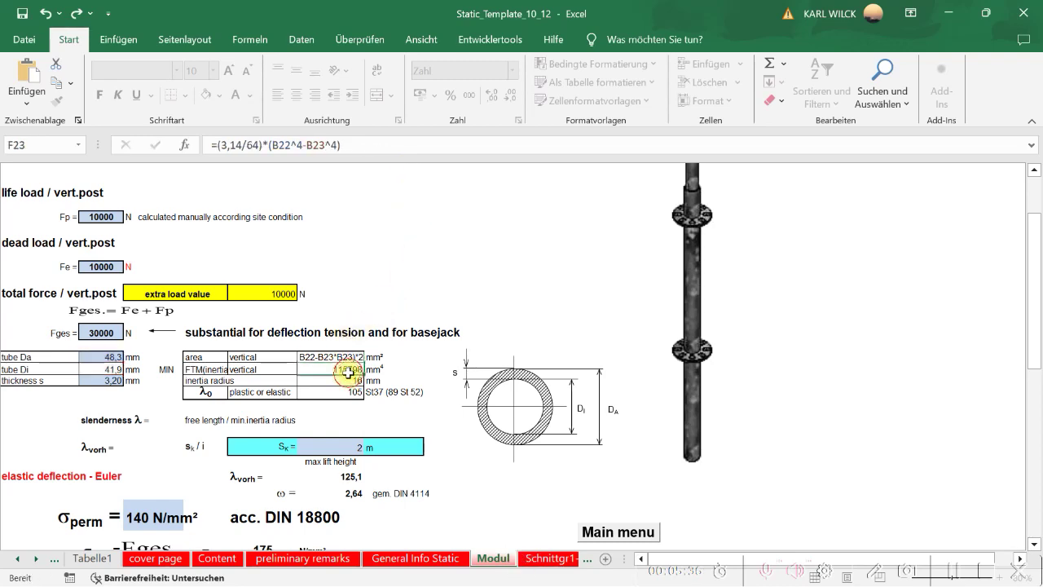
{"action": "left_click", "coordinate": [351, 146]}
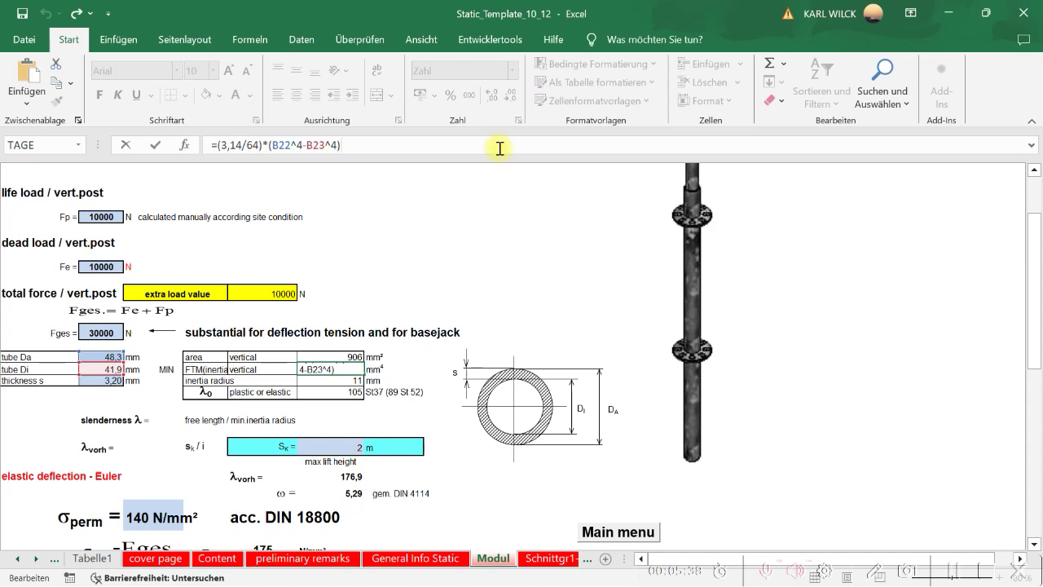
{"action": "type", "text": "*"}
{"action": "left_click", "coordinate": [562, 264]}
{"action": "left_click_drag", "start_coordinate": [1034, 285], "coordinate": [1039, 346]}
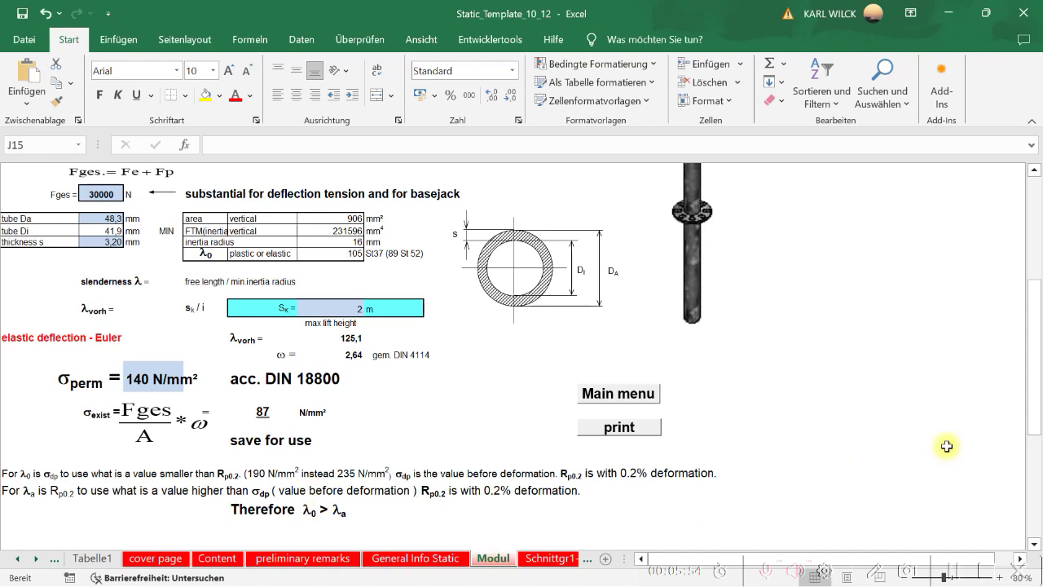
{"action": "left_click_drag", "start_coordinate": [1034, 381], "coordinate": [1041, 259]}
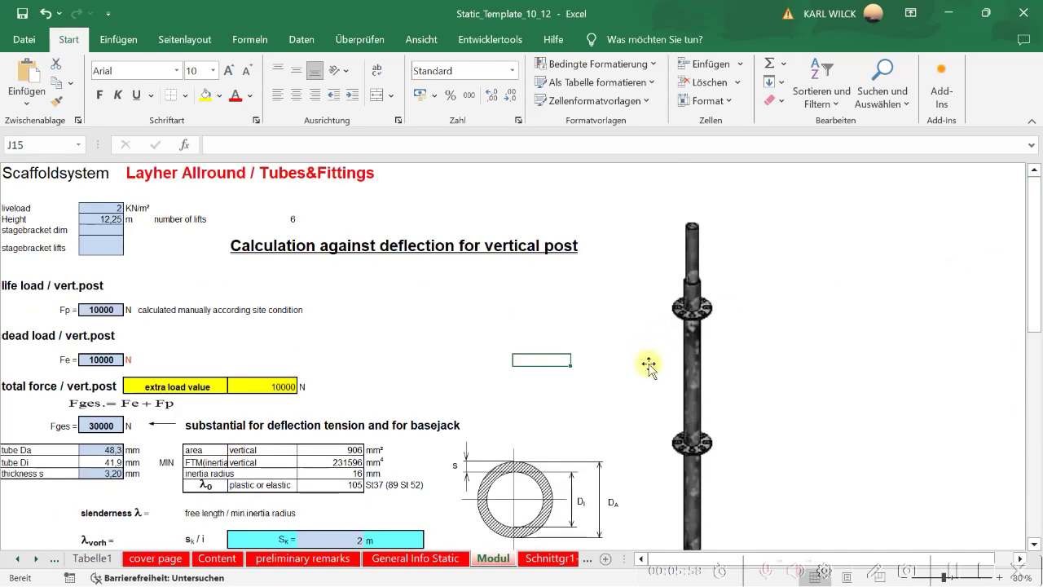